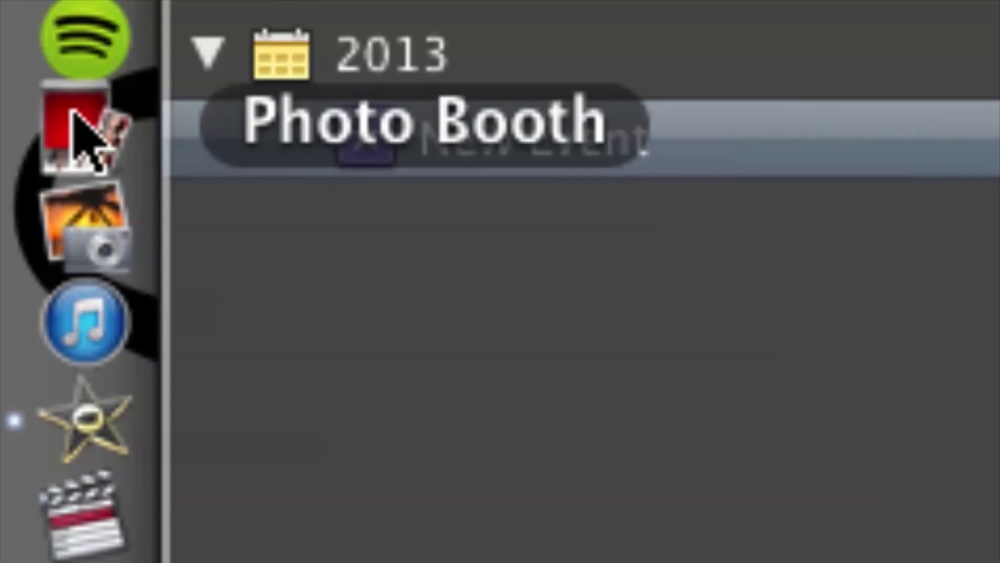
Launch Photo Booth and start recording a new webcam movie.
click(78, 129)
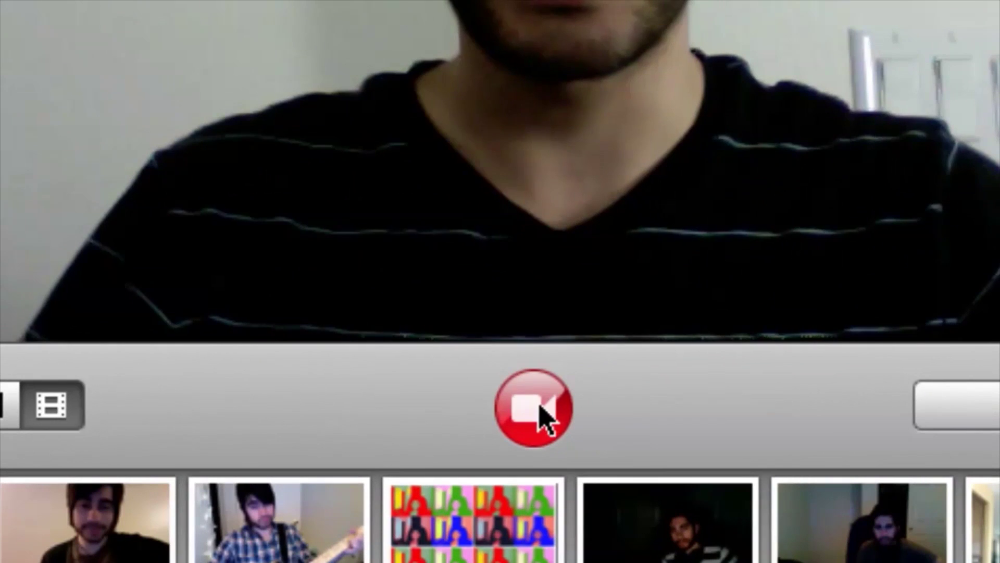
click(555, 409)
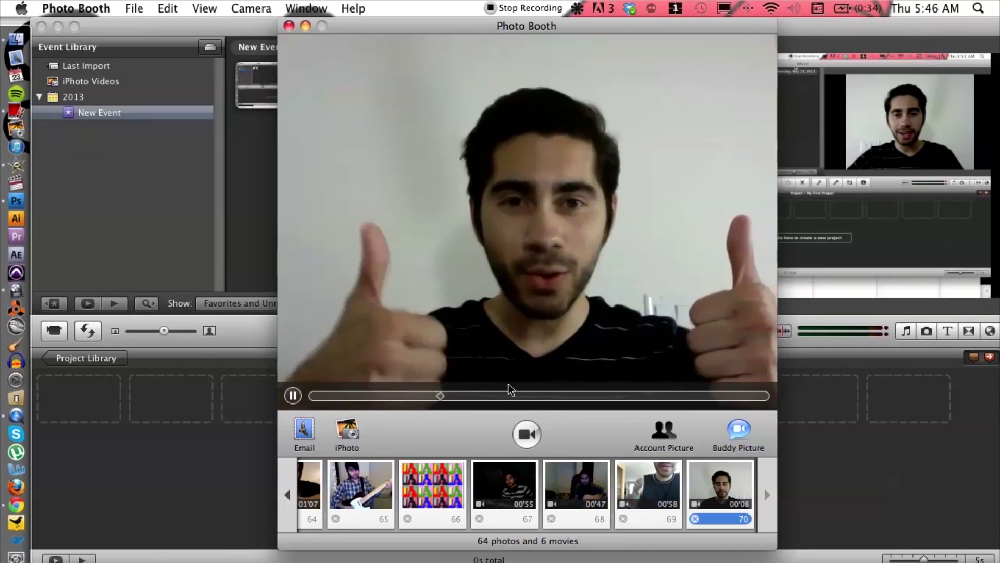
Stop playback of the 8-second clip and return to the live camera view.
click(527, 434)
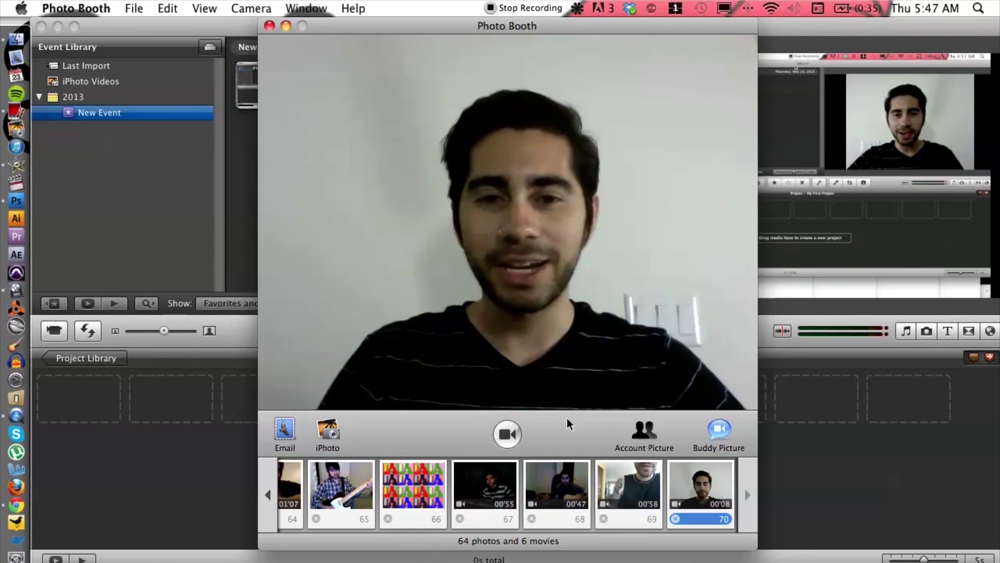
Bring up the application switcher with Cmd-Tab.
key(super+Tab)
Switch to Finder and open the Photo Booth folder inside Pictures.
key(Tab)
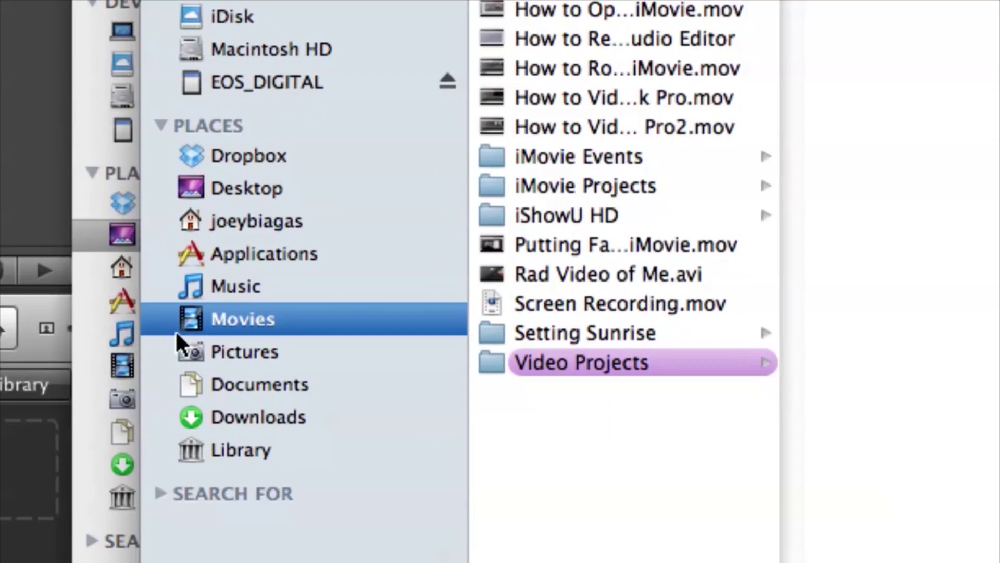
click(249, 352)
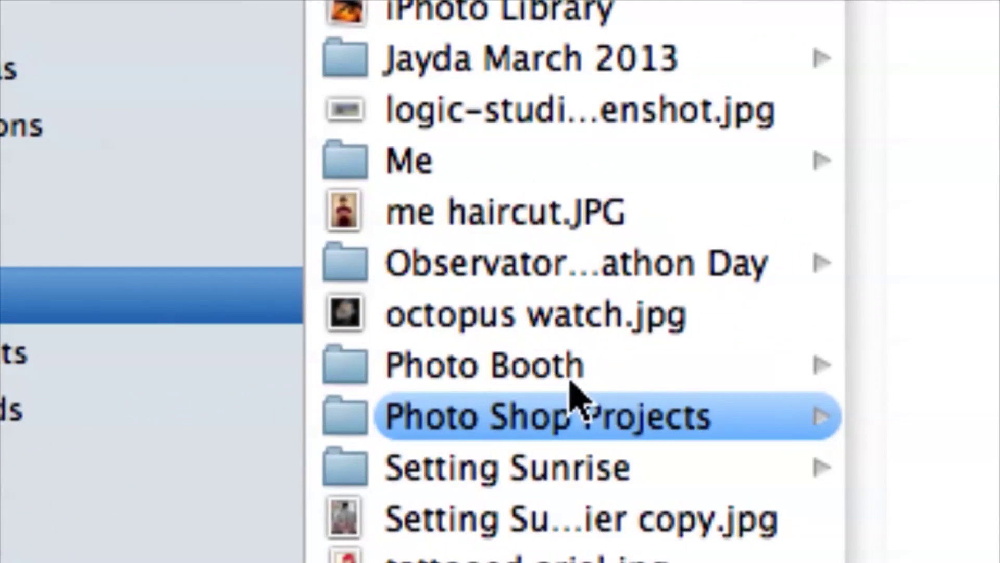
click(618, 394)
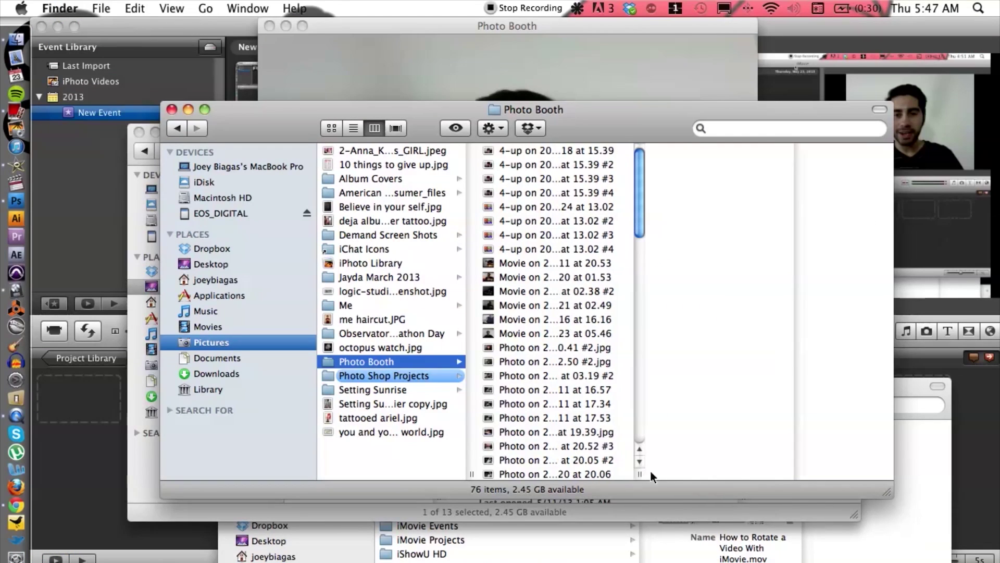
Widen the column and Quick Look 'Movie on 2013-05-23 at 05.46'.
drag(632, 474, 708, 467)
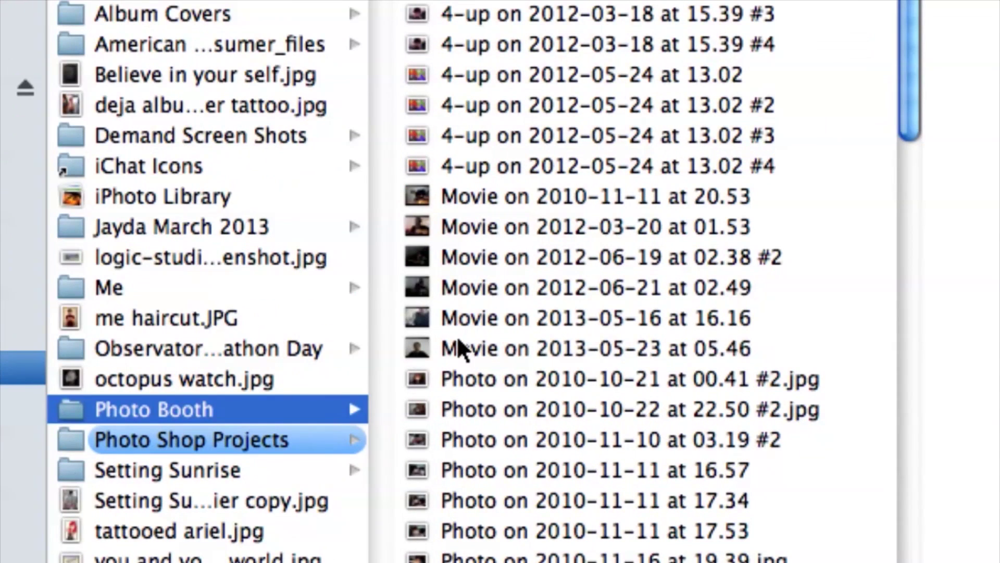
click(456, 348)
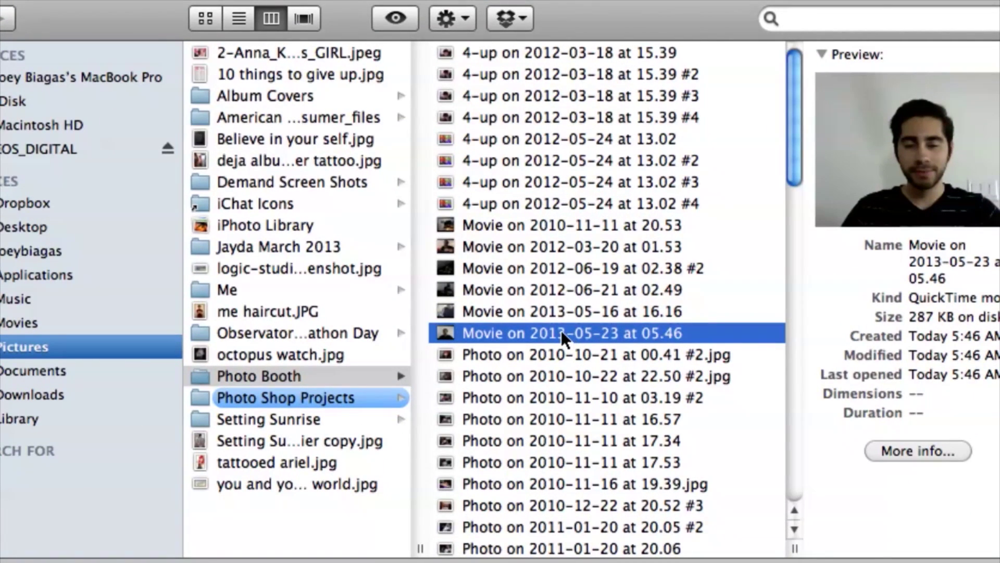
key(space)
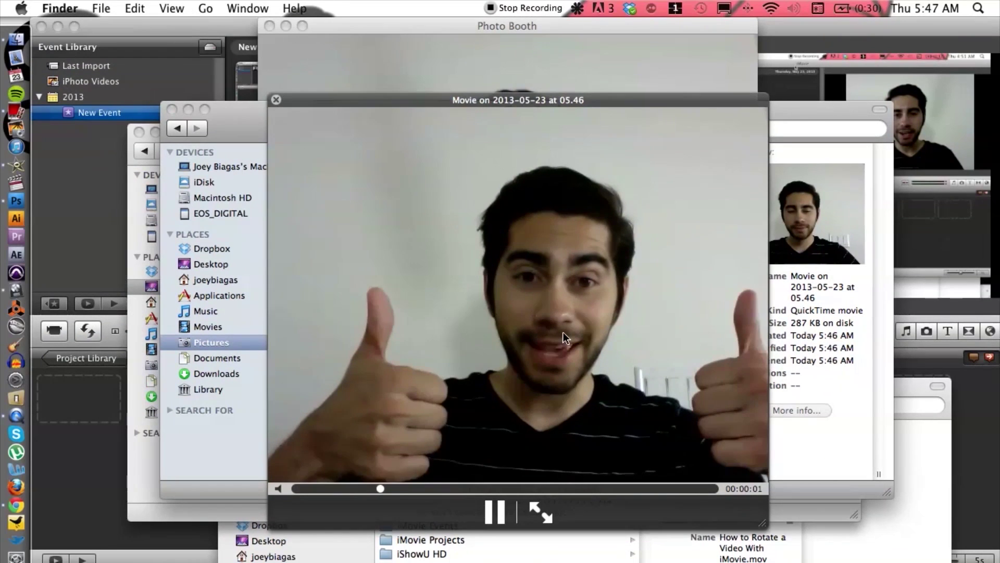